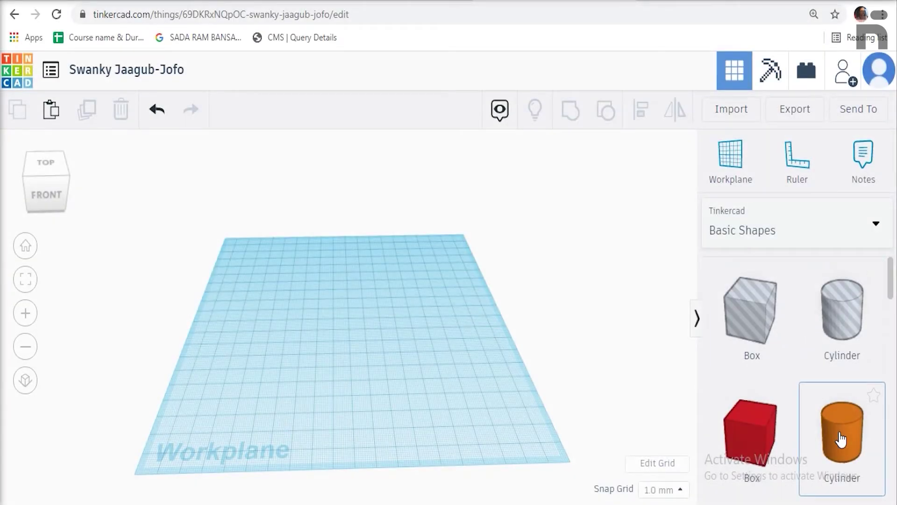
Step: Drag an orange cylinder from Basic Shapes onto the centre of the workplane
drag(842, 440, 412, 341)
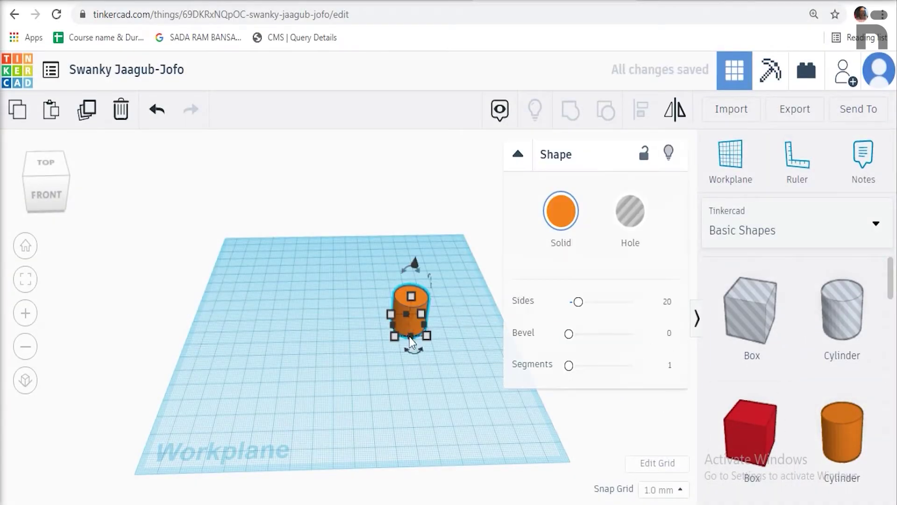
Step: Place a hexagonal polygon prism on the workplane beside the cylinder
click(446, 417)
scroll(790, 411, down, 10)
scroll(794, 408, down, 2)
drag(842, 328, 316, 326)
click(371, 401)
scroll(440, 363, up, 4)
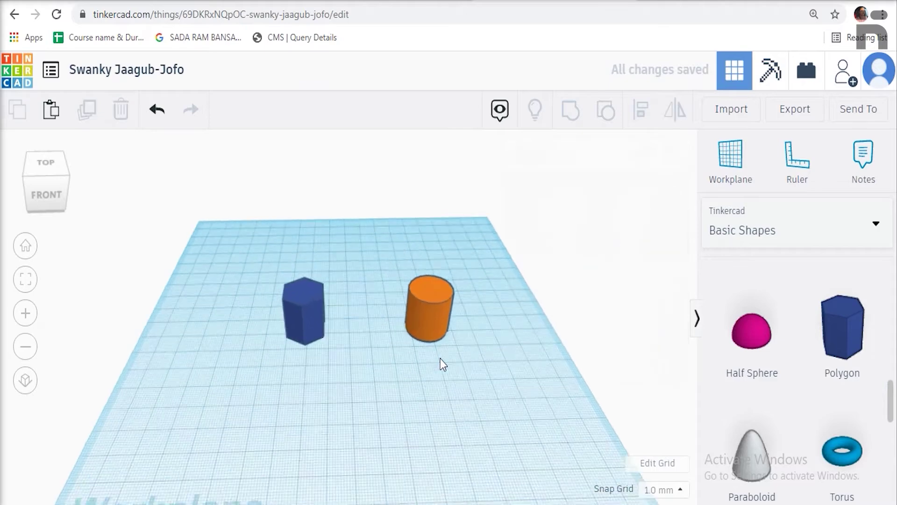
Step: Resize the cylinder to 30 mm width, 30 mm depth and 5 mm height
click(434, 325)
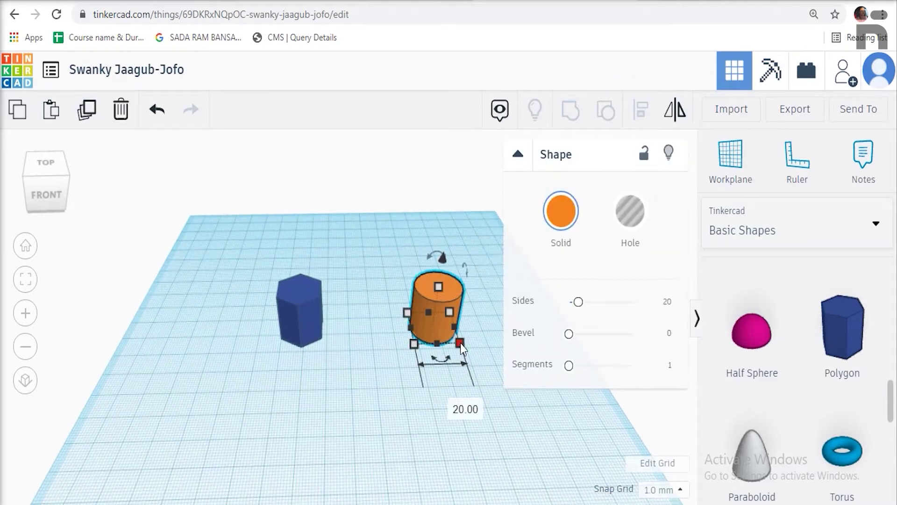
click(455, 404)
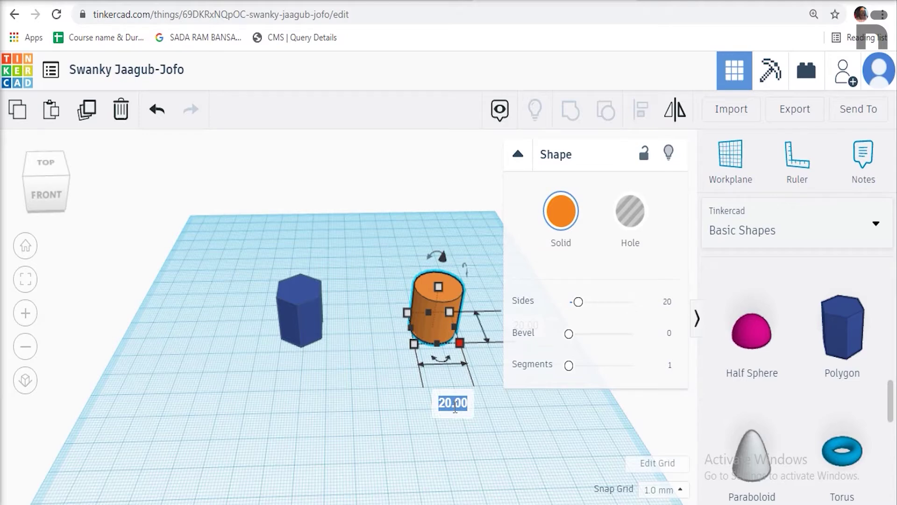
text(30)
key(Return)
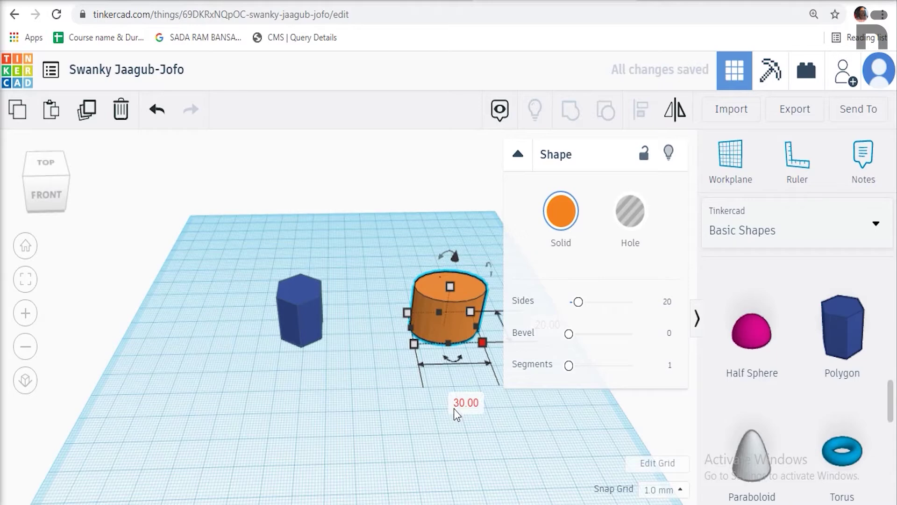
mouse_move(414, 345)
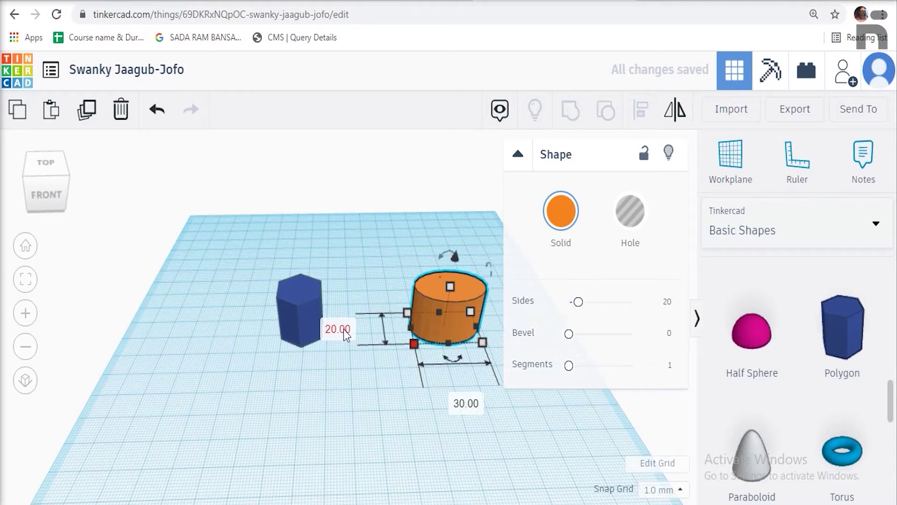
text(30)
key(Return)
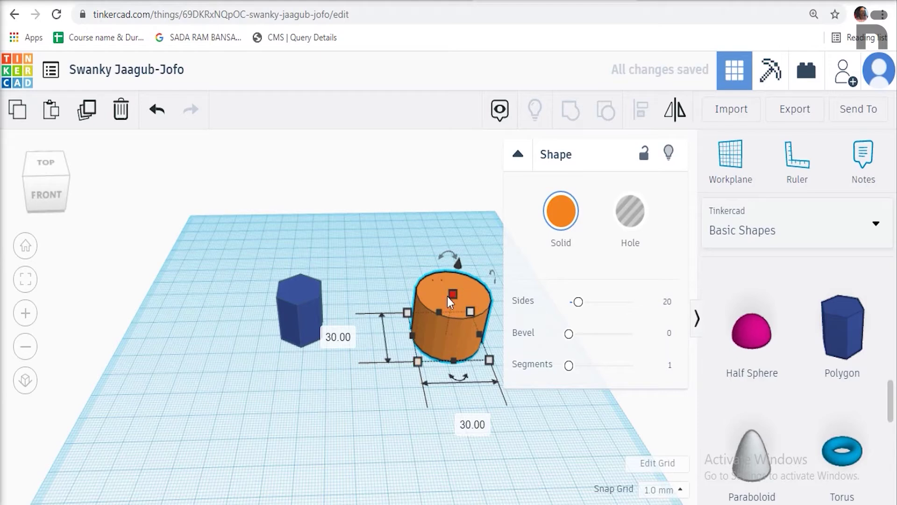
mouse_move(454, 295)
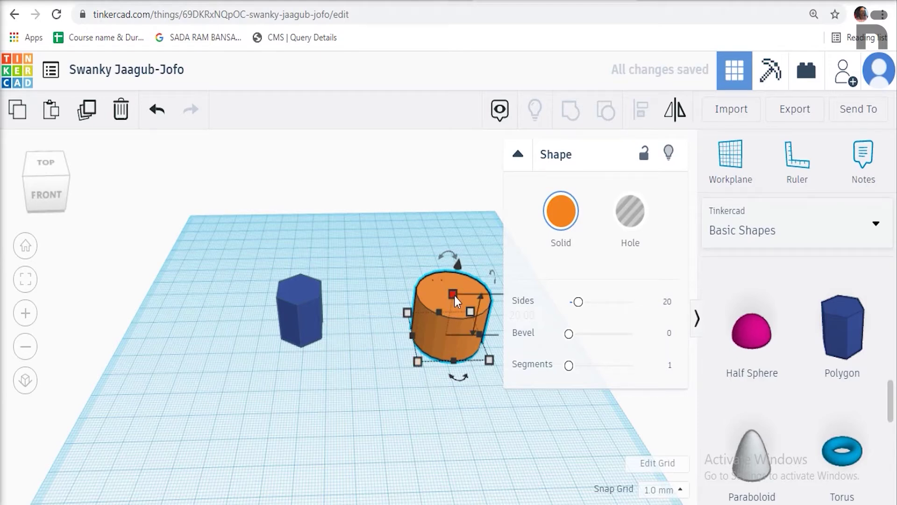
right_drag(462, 394, 403, 323)
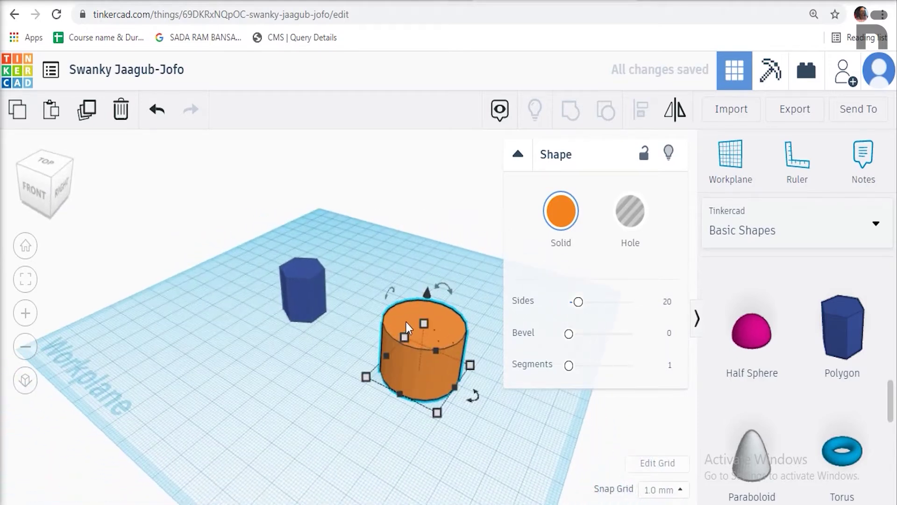
mouse_move(424, 324)
text(5)
key(Return)
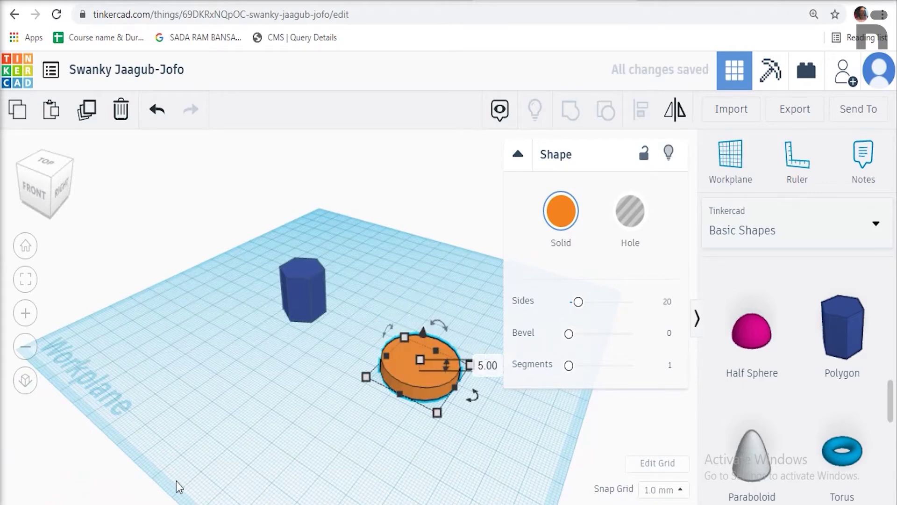
click(235, 434)
right_drag(232, 436, 317, 434)
Step: Turn the hexagonal polygon into a hole and move it onto the flat disc
scroll(318, 437, up, 2)
click(290, 330)
click(631, 208)
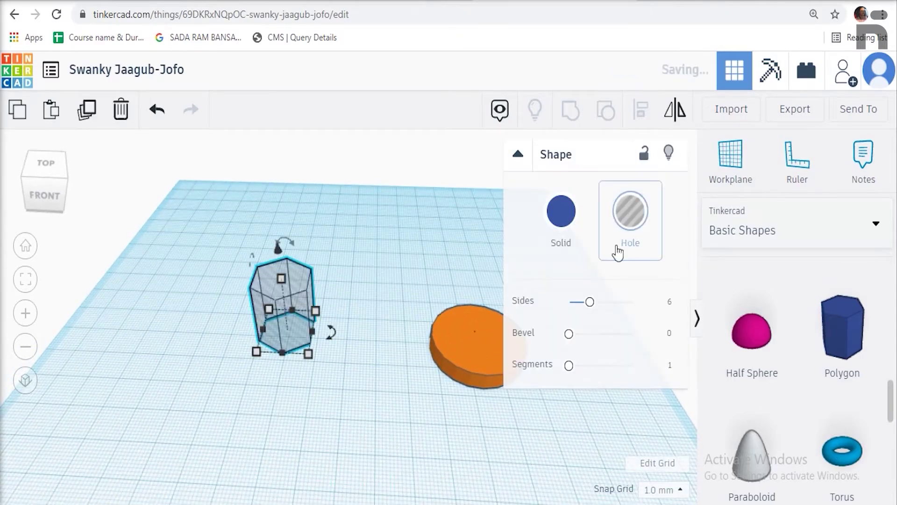
key(Escape)
drag(281, 323, 429, 376)
scroll(465, 394, down, 2)
click(477, 357)
click(434, 332)
click(440, 376)
Step: Align the disc and hexagon hole, then group them into a C-shaped jaw
drag(359, 270, 534, 429)
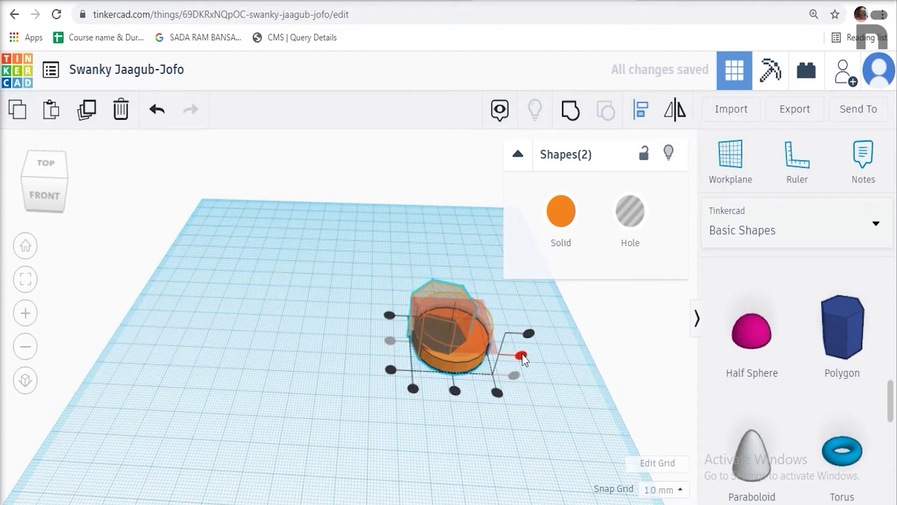
click(522, 355)
click(515, 431)
drag(296, 201, 531, 395)
click(570, 111)
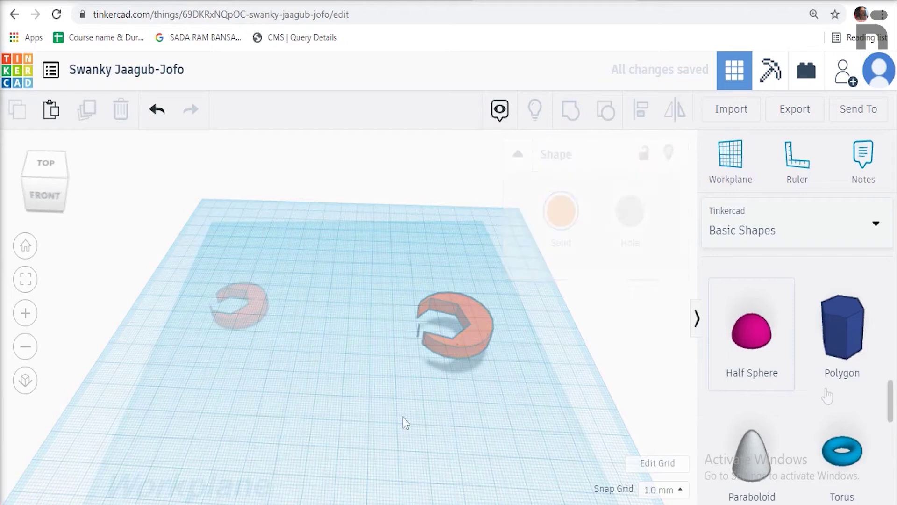
scroll(827, 391, up, 10)
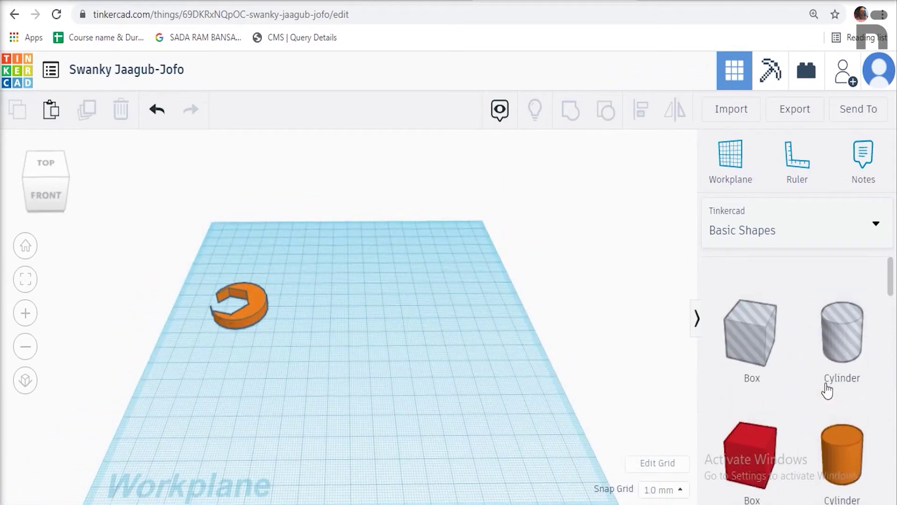
scroll(827, 391, down, 1)
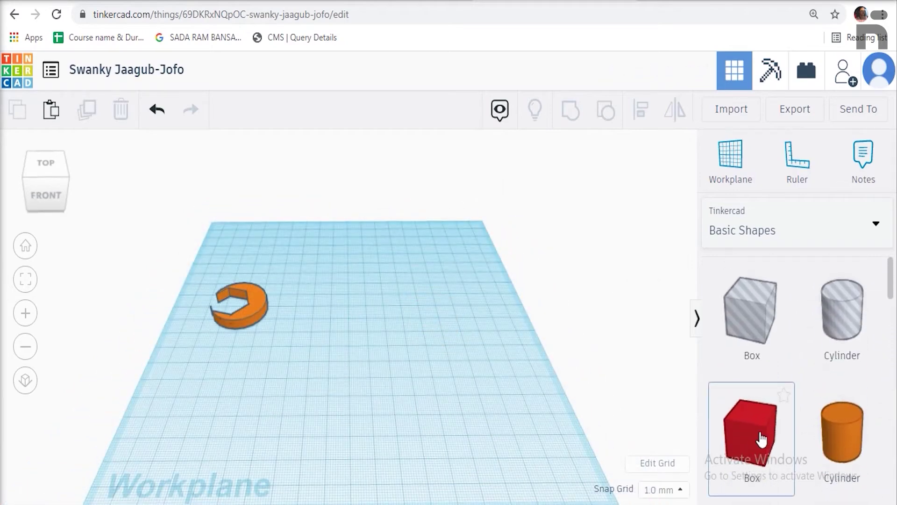
Step: Place a red box beside the C-jaw and size it 100 mm long by 15 mm wide
drag(548, 403, 341, 311)
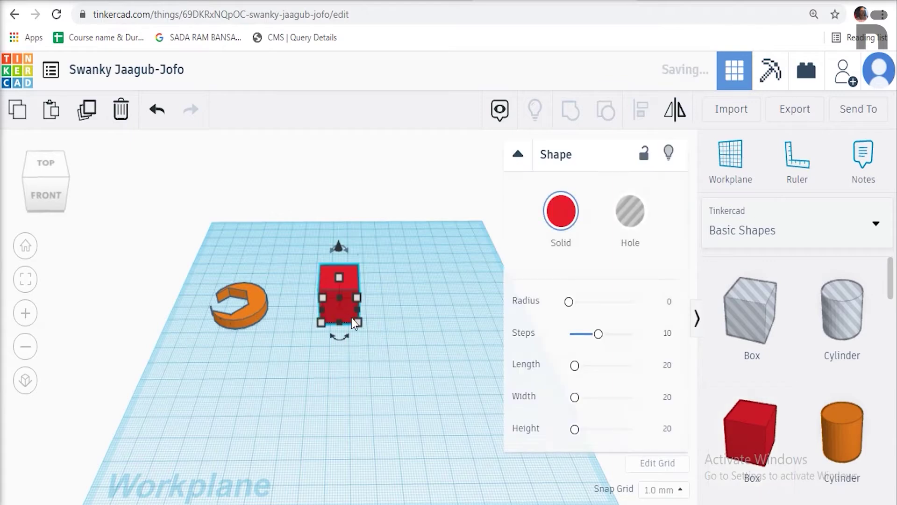
click(427, 313)
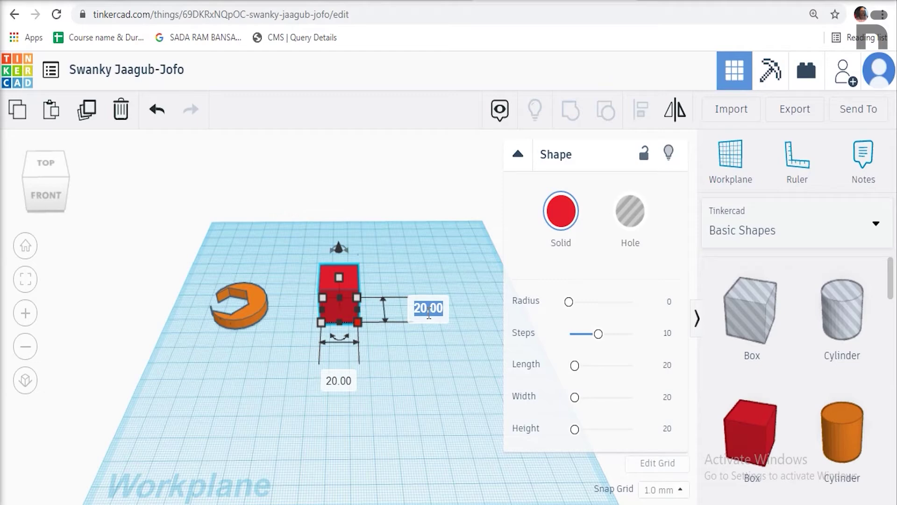
text(15)
key(Return)
click(338, 372)
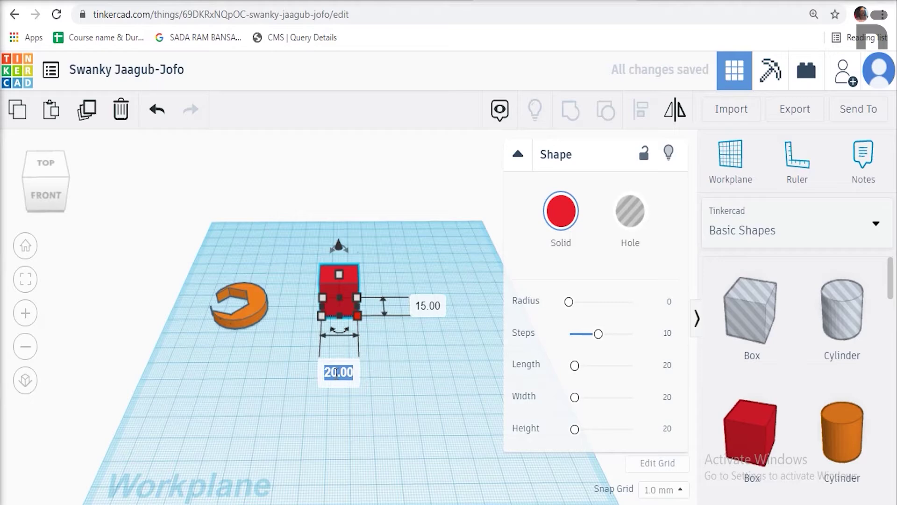
text(100)
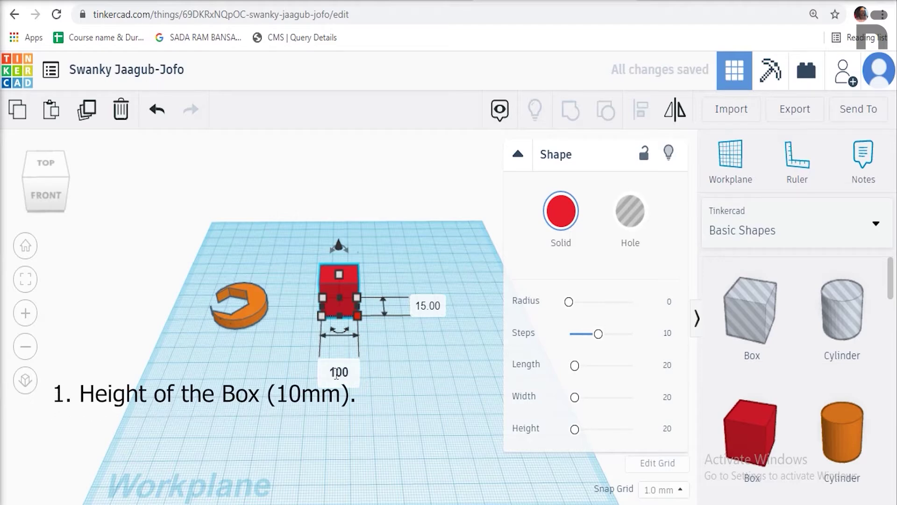
key(Return)
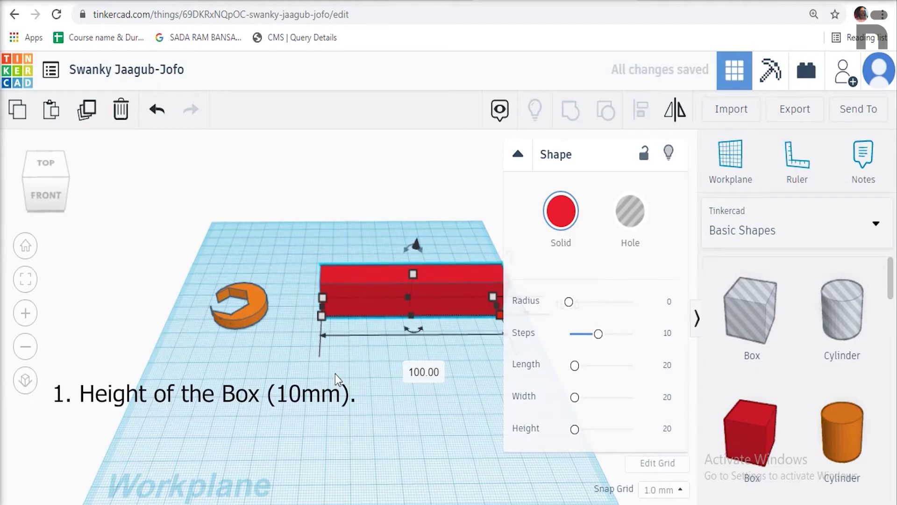
Step: Lower the red box's height from 20 mm to 10 mm
scroll(335, 374, down, 3)
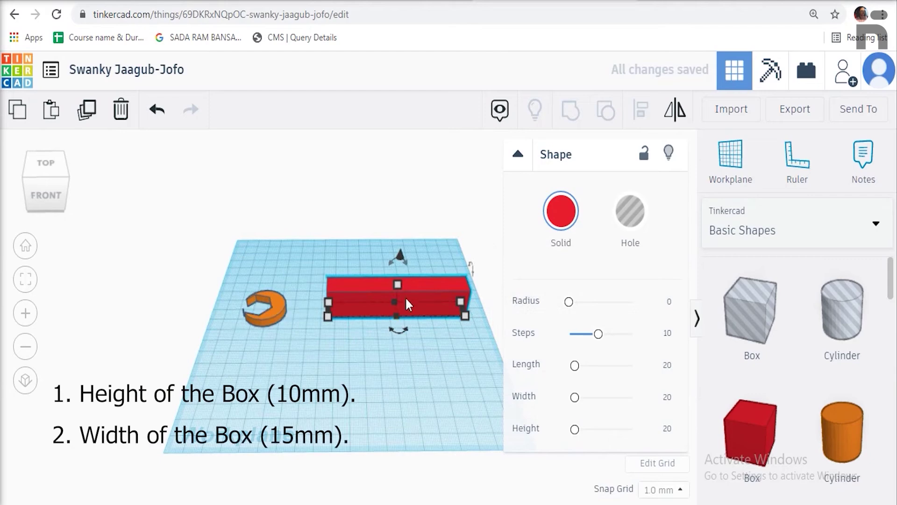
mouse_move(398, 284)
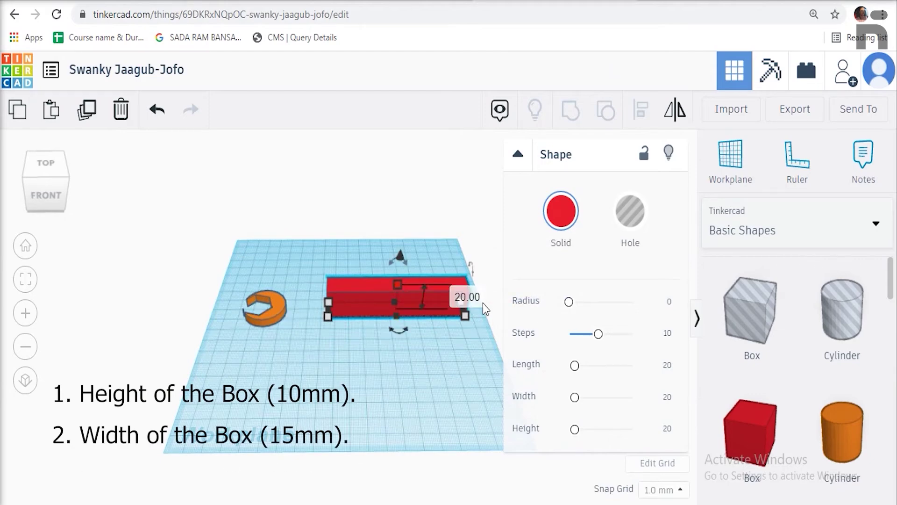
click(468, 296)
key(BackSpace)
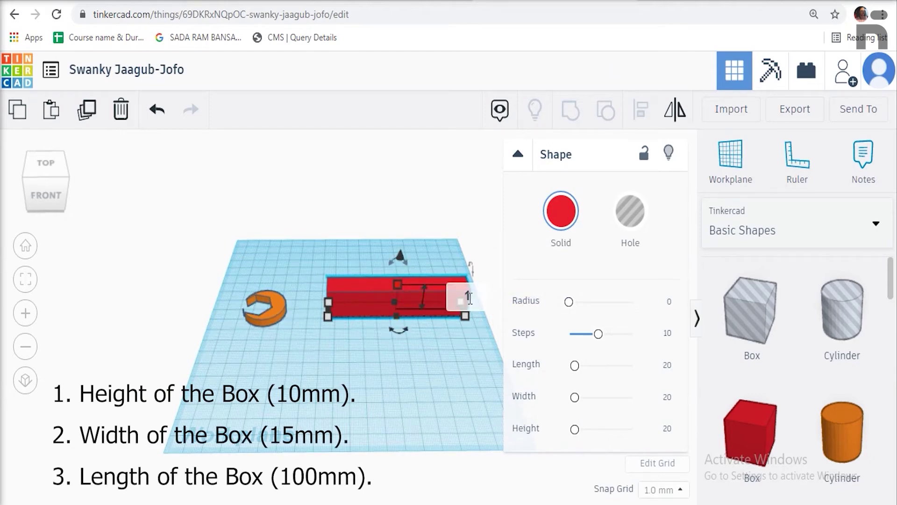
text(10)
key(Return)
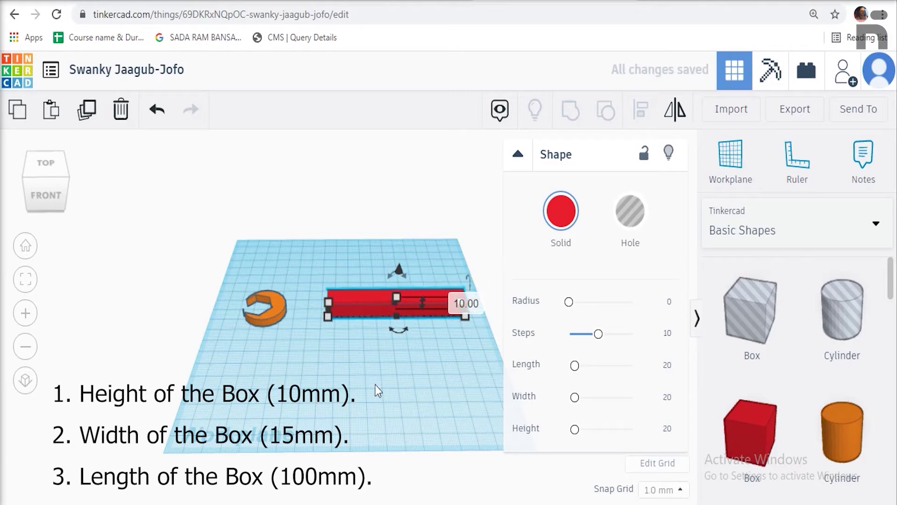
click(346, 387)
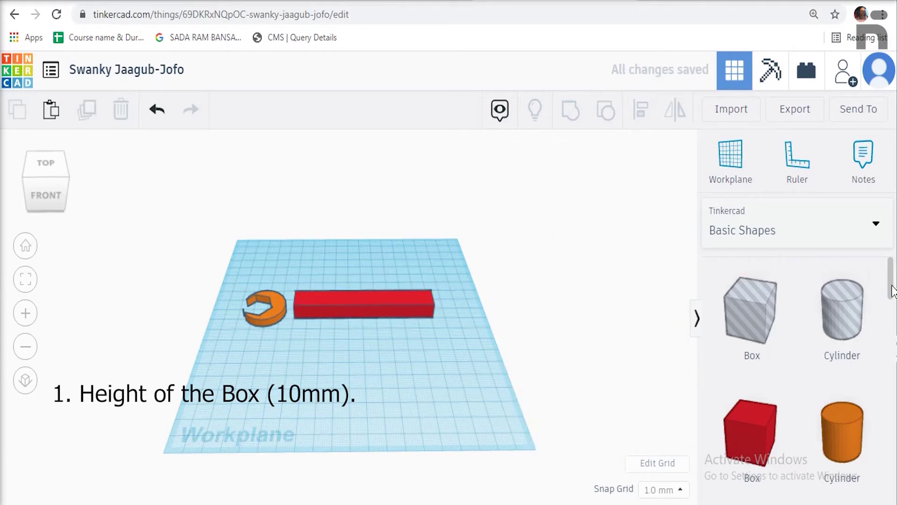
Step: Add a new orange cylinder and size it 30 × 30 mm
scroll(893, 298, down, 1)
drag(861, 397, 343, 369)
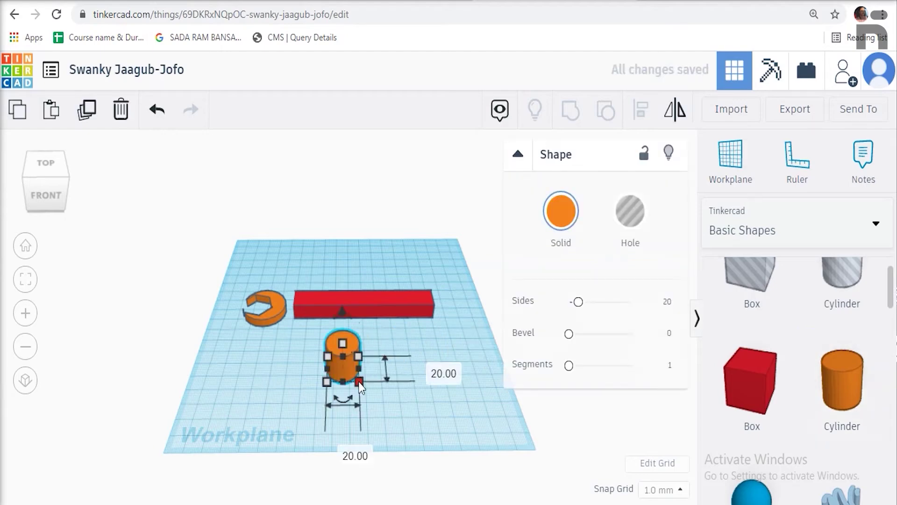
click(343, 451)
text(30)
key(Return)
click(434, 371)
text(3)
key(Return)
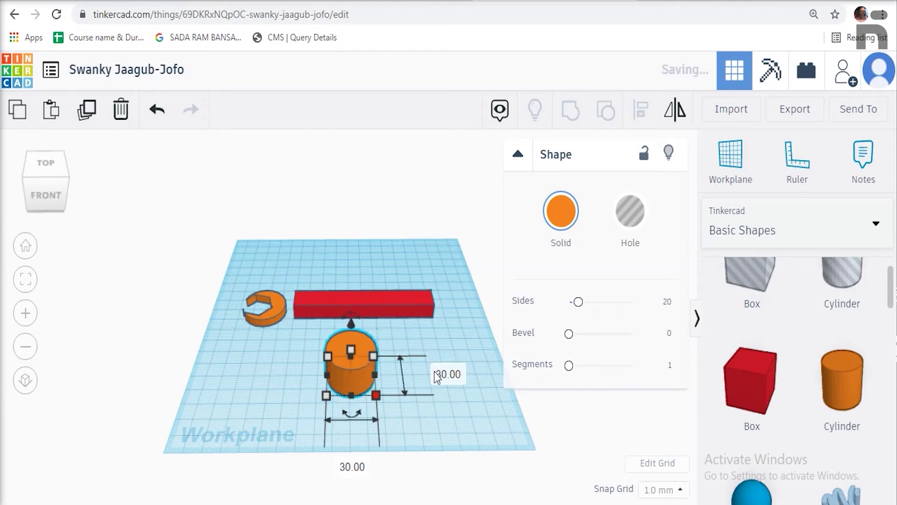
Step: Set the new cylinder's height to 10 mm
mouse_move(348, 351)
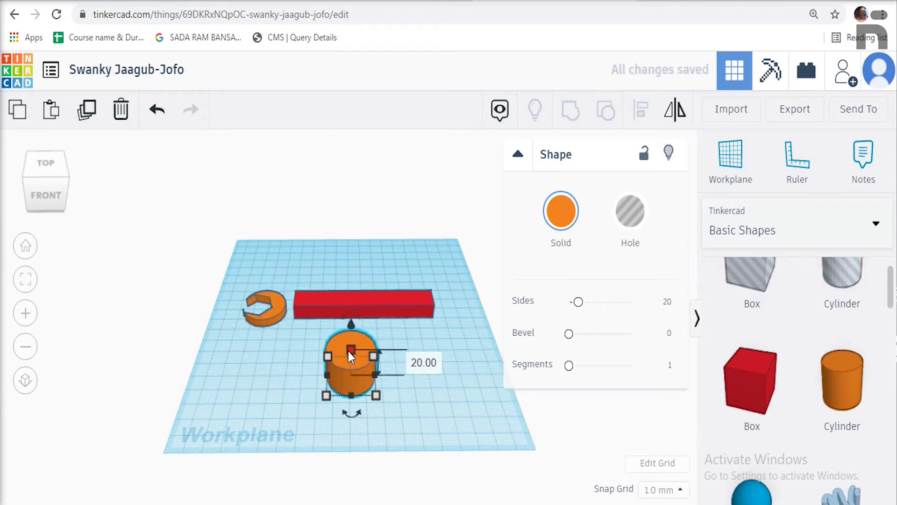
click(418, 365)
text(10)
key(Return)
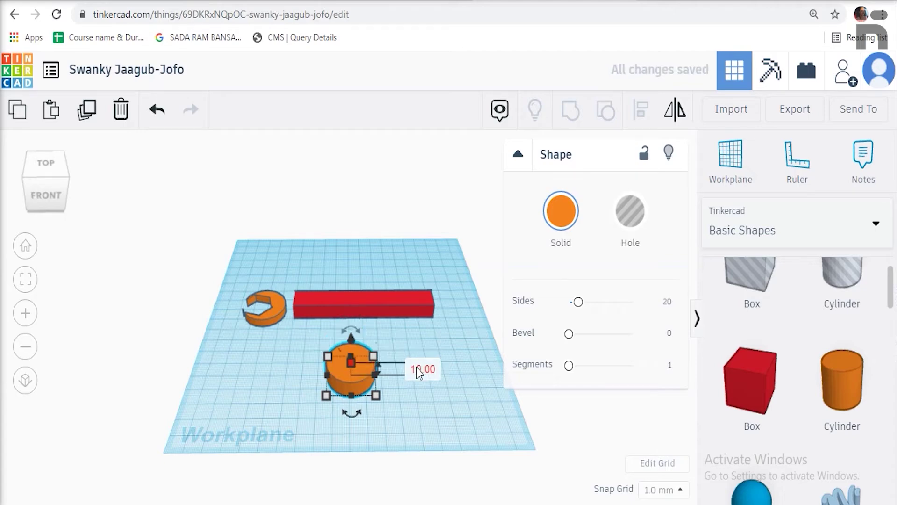
click(423, 416)
scroll(873, 418, down, 8)
Step: Drop a polygon beside the cylinder, give it 10 sides and make it a hole
click(859, 423)
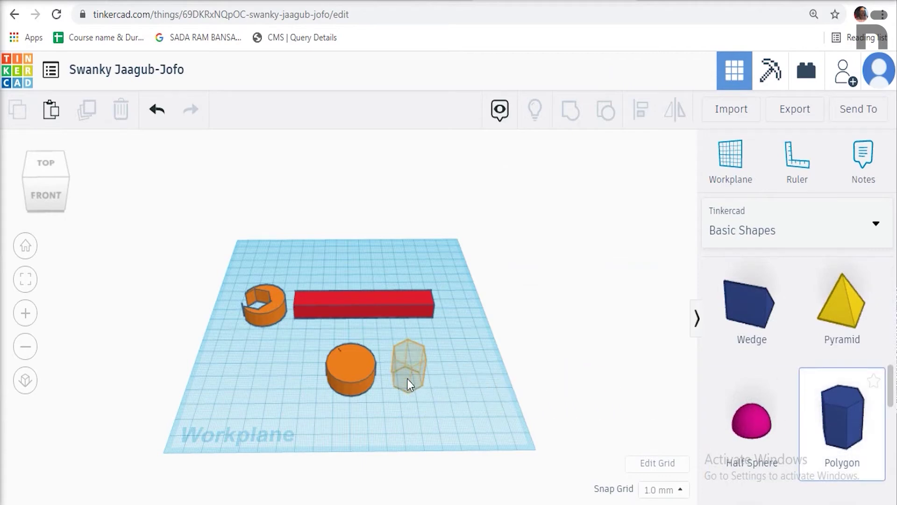
click(406, 369)
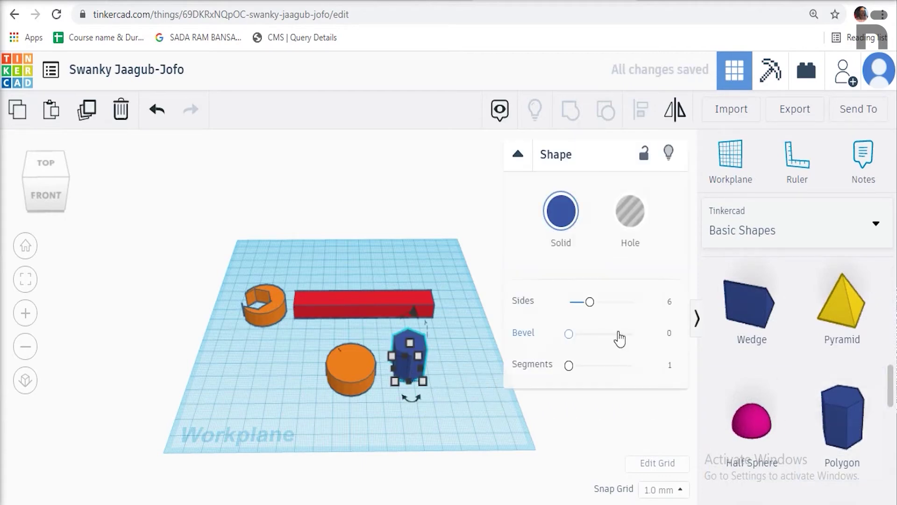
drag(588, 310, 616, 310)
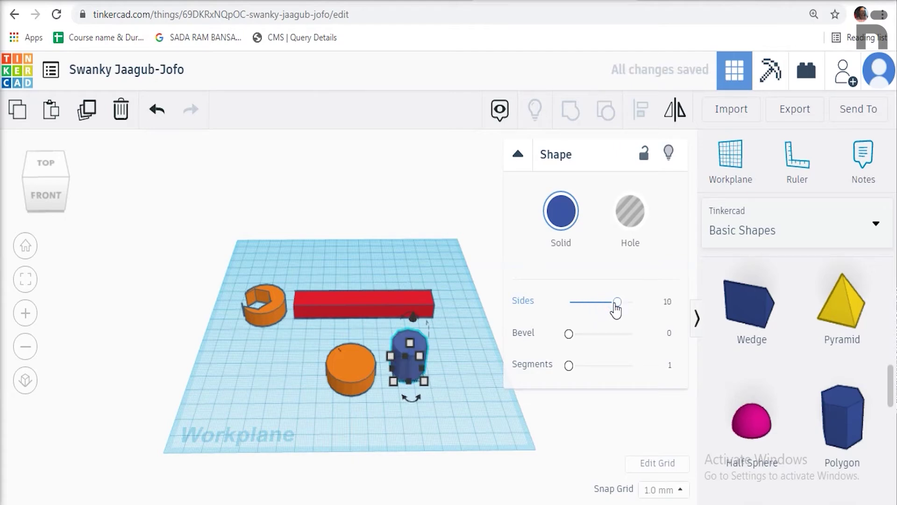
click(628, 219)
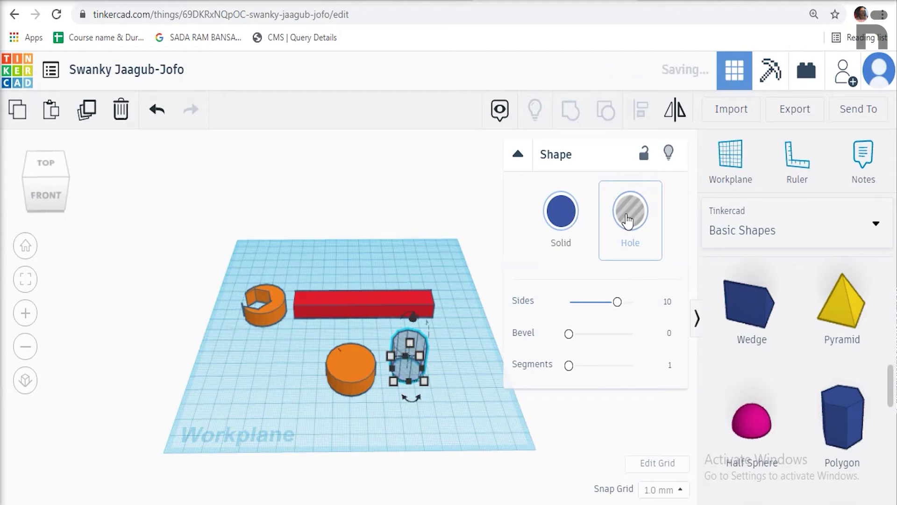
click(449, 420)
Step: Move the 10-sided hole onto the cylinder, size it 20 mm wide and 30 mm tall, and select both
drag(413, 358, 358, 363)
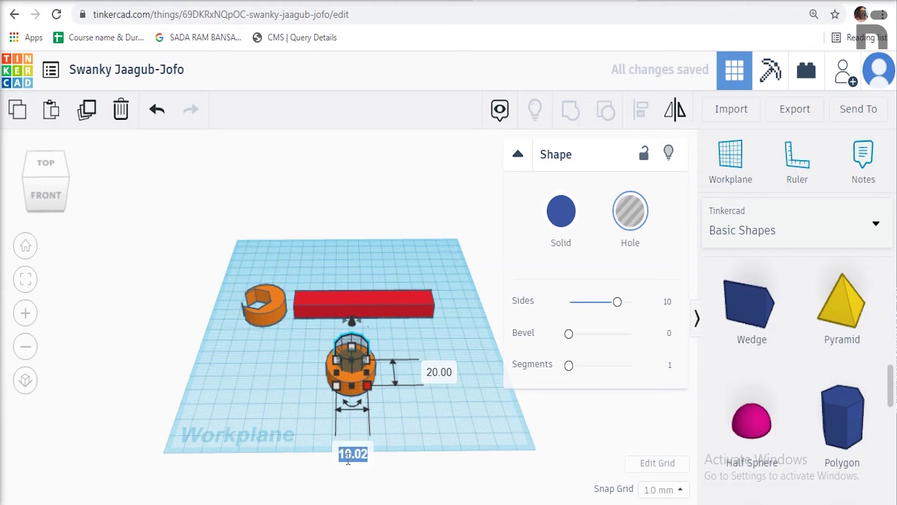
text(20)
key(Return)
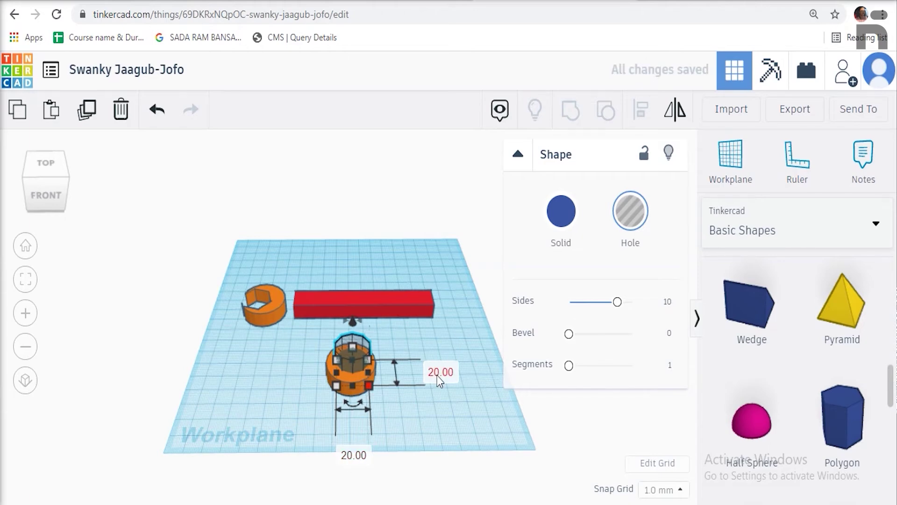
text(2)
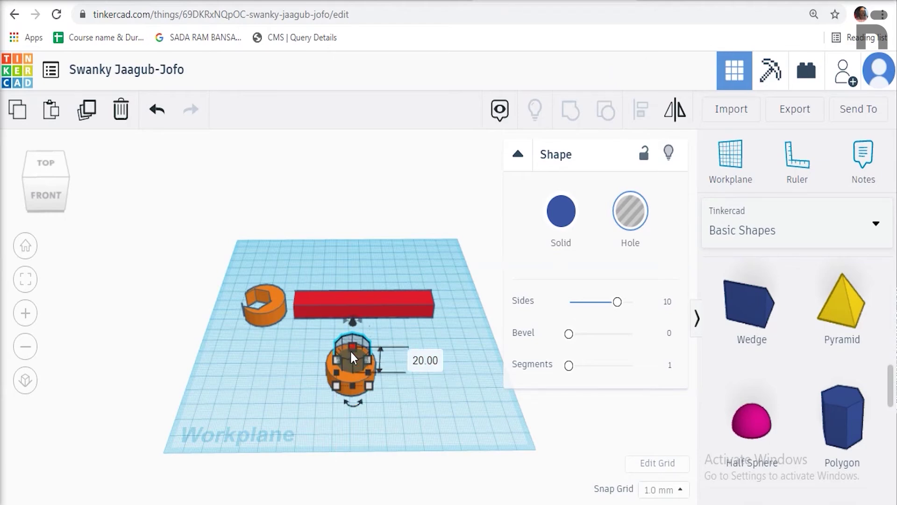
click(414, 361)
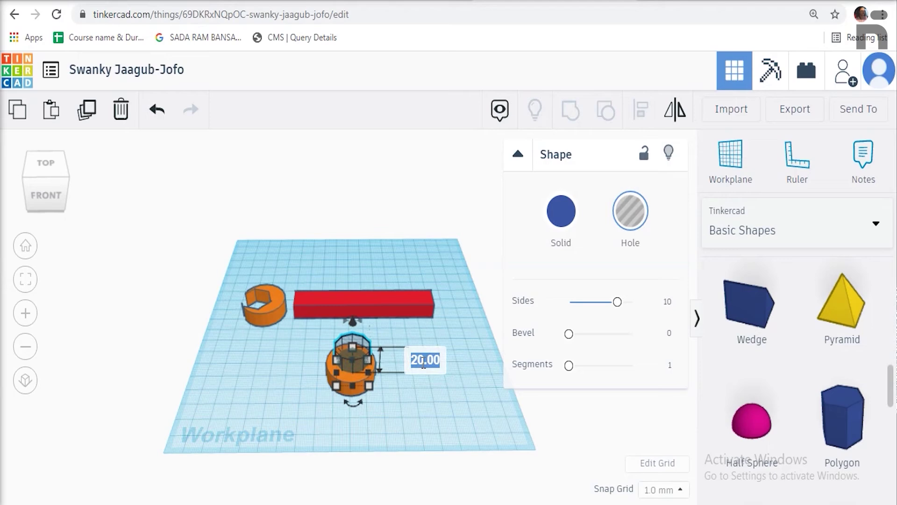
text(30)
key(Return)
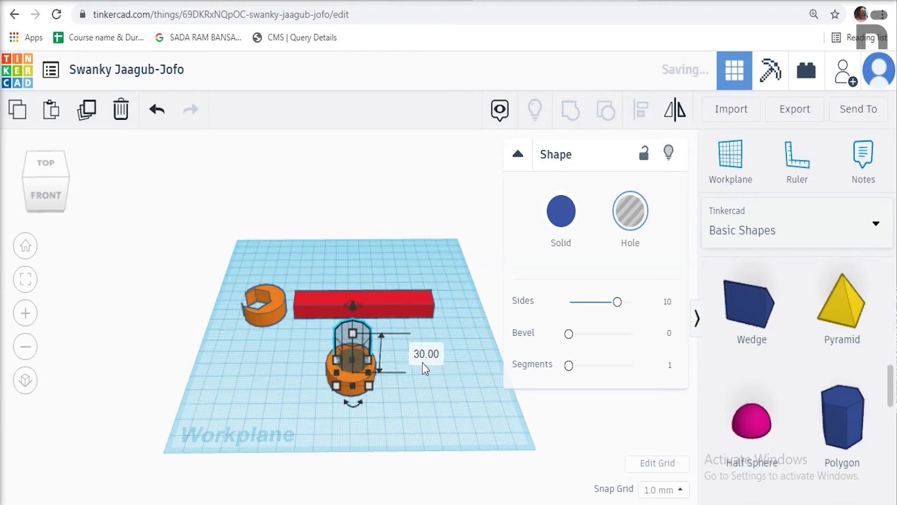
drag(293, 339, 395, 414)
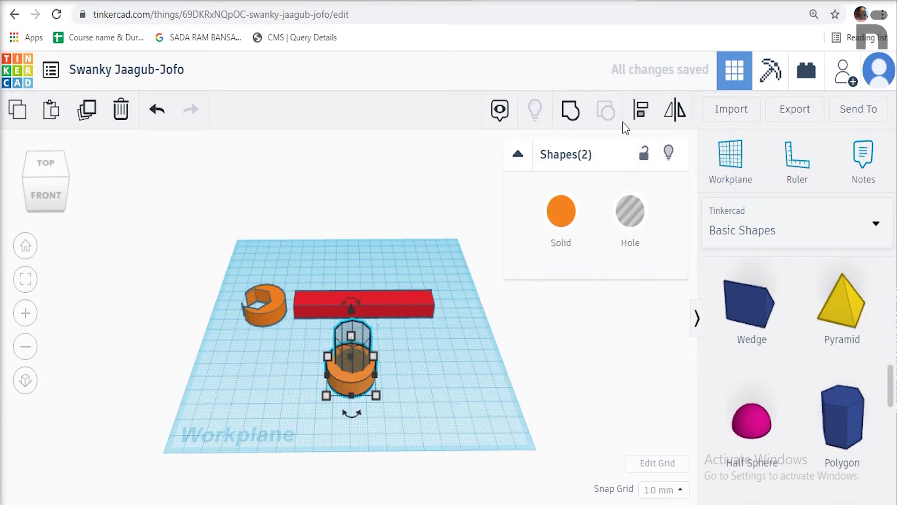
Step: Centre the 10-sided hole in the cylinder, group them into a ring, and move it to the bar's right end
click(640, 110)
click(302, 376)
click(352, 414)
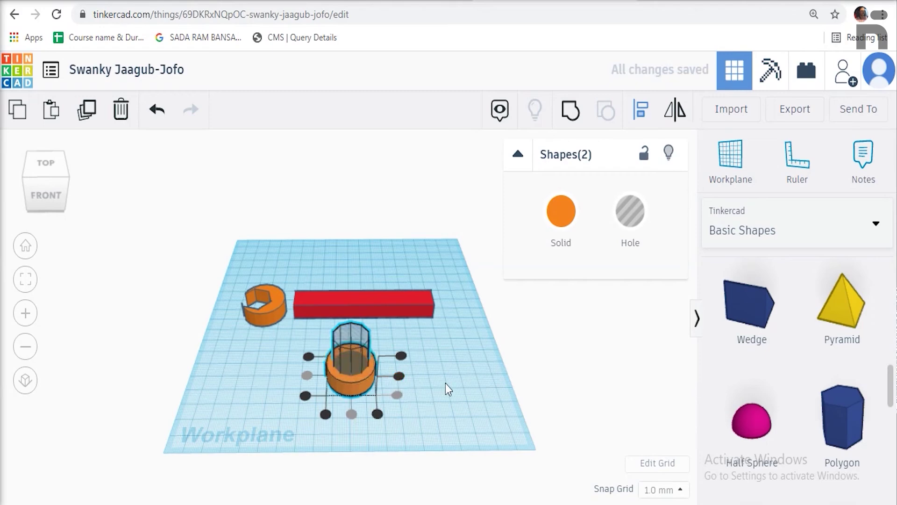
click(570, 112)
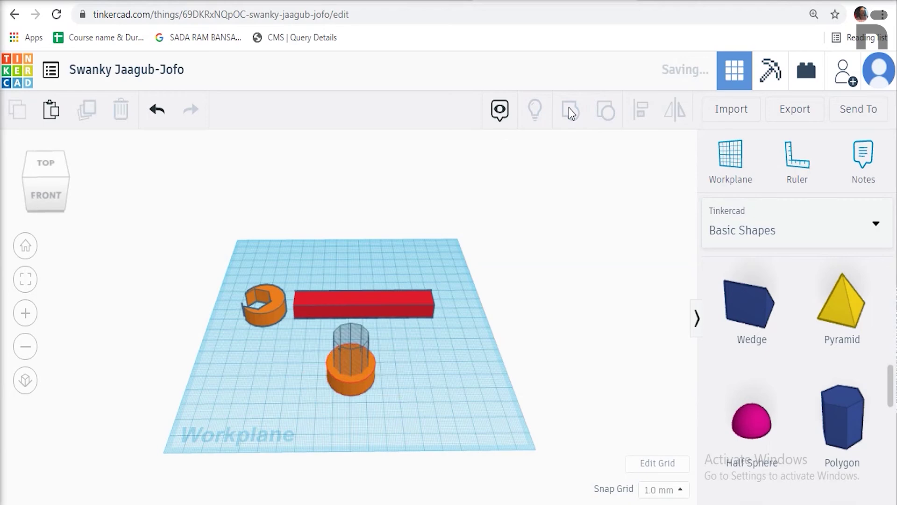
click(464, 388)
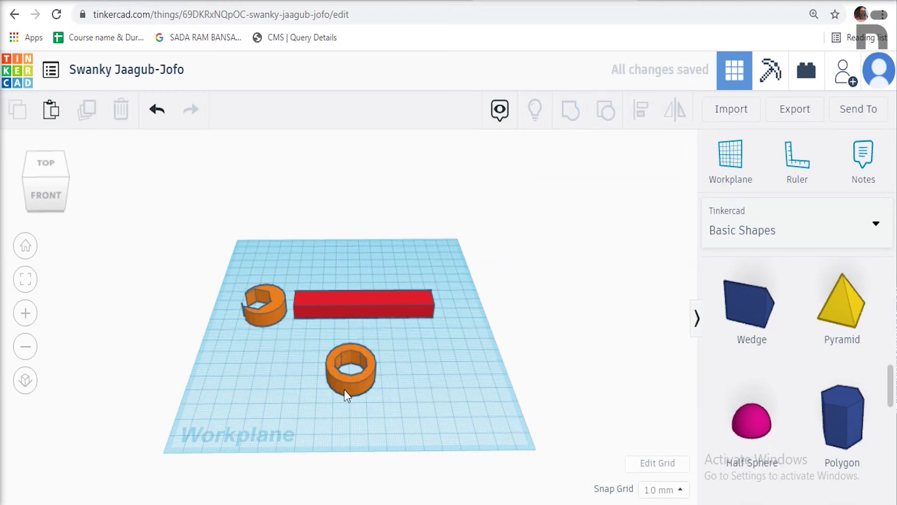
drag(342, 386, 446, 314)
Step: Place the C-jaw on the bar's left end and align all three wrench parts along one axis
mouse_move(274, 318)
mouse_down()
mouse_move(286, 318)
mouse_move(276, 314)
mouse_up()
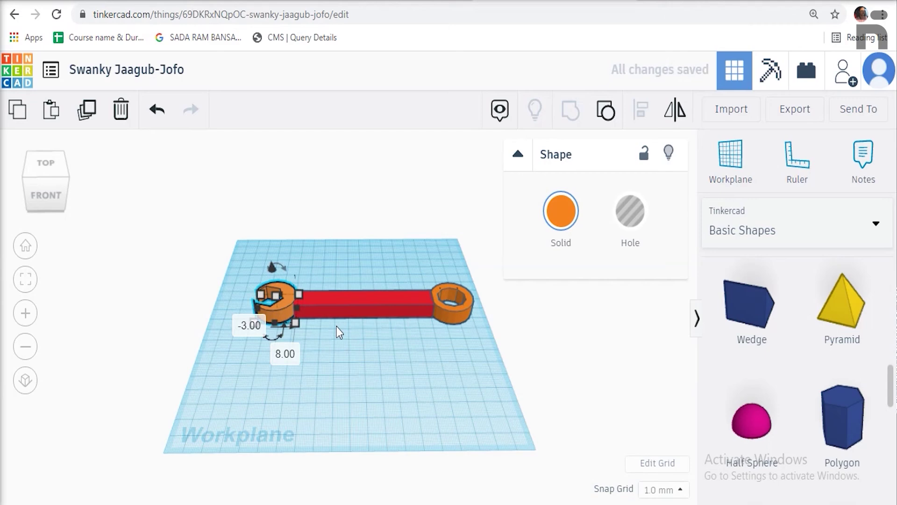
click(245, 268)
drag(241, 246, 505, 397)
click(641, 109)
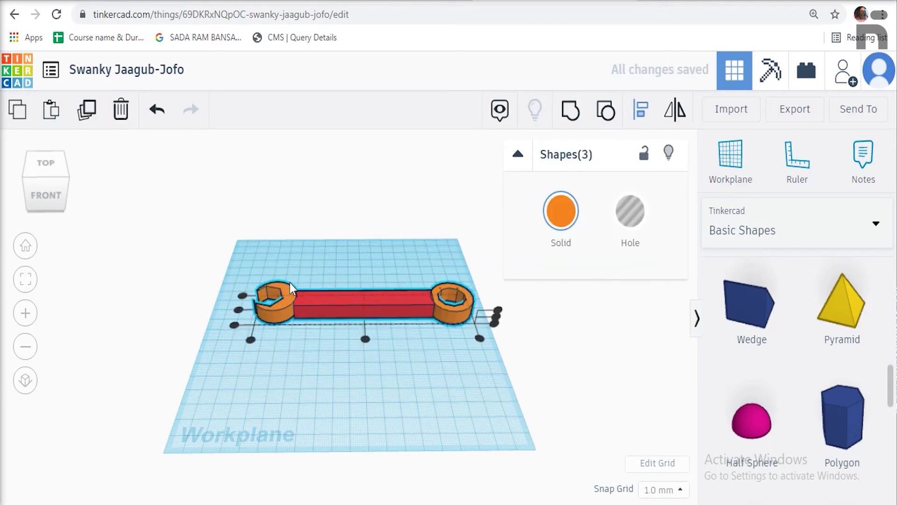
click(237, 310)
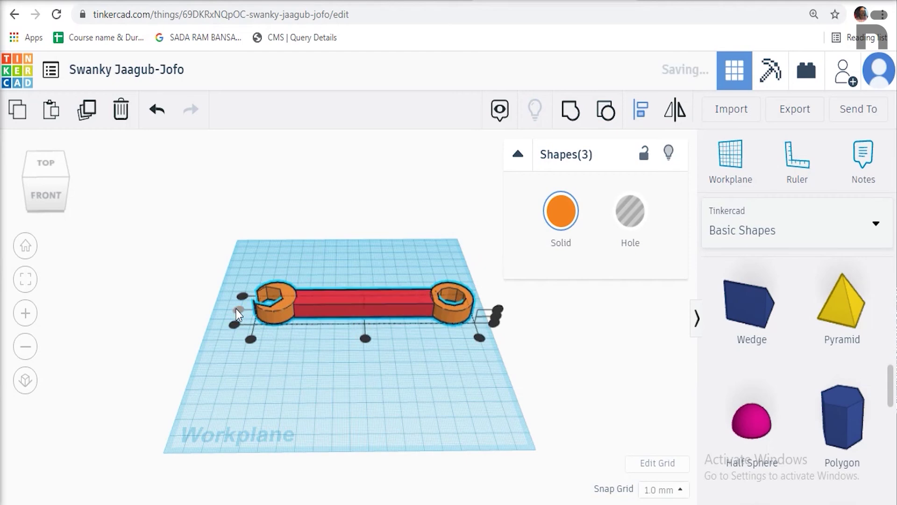
click(495, 319)
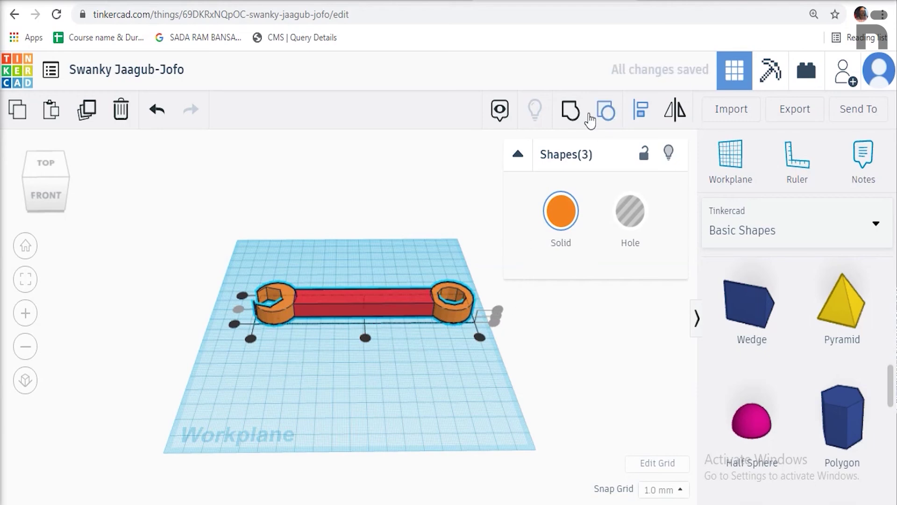